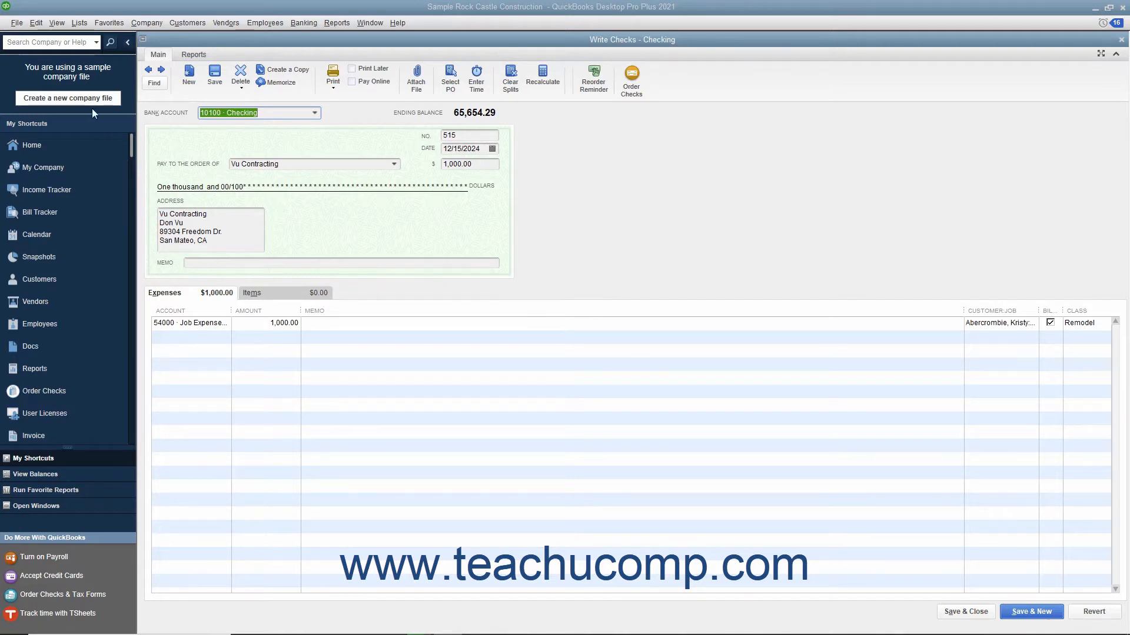
# Void check 515 to Vu Contracting via Edit > Void Check and save it, reaching the Recording Transaction prompt
pyautogui.click(36, 22)
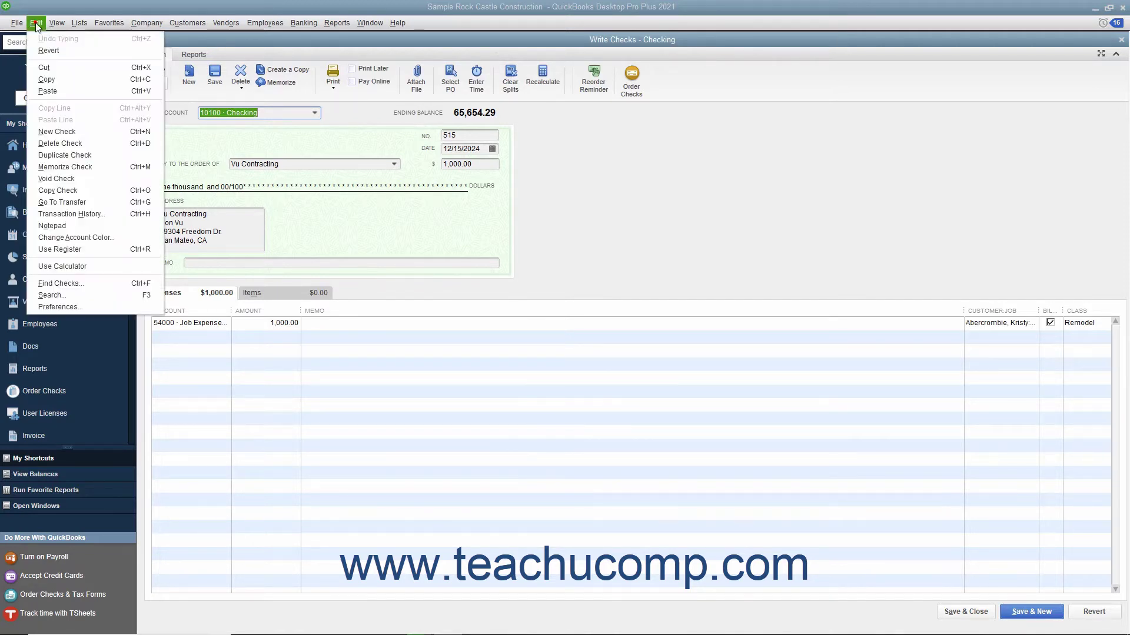
pyautogui.click(65, 181)
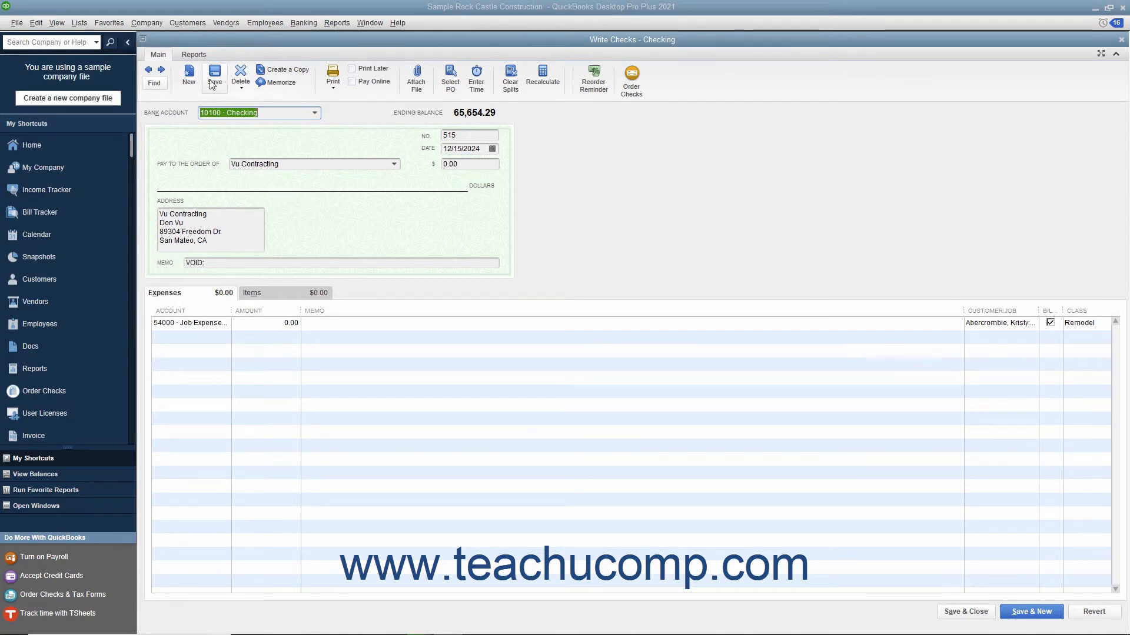
pyautogui.click(952, 613)
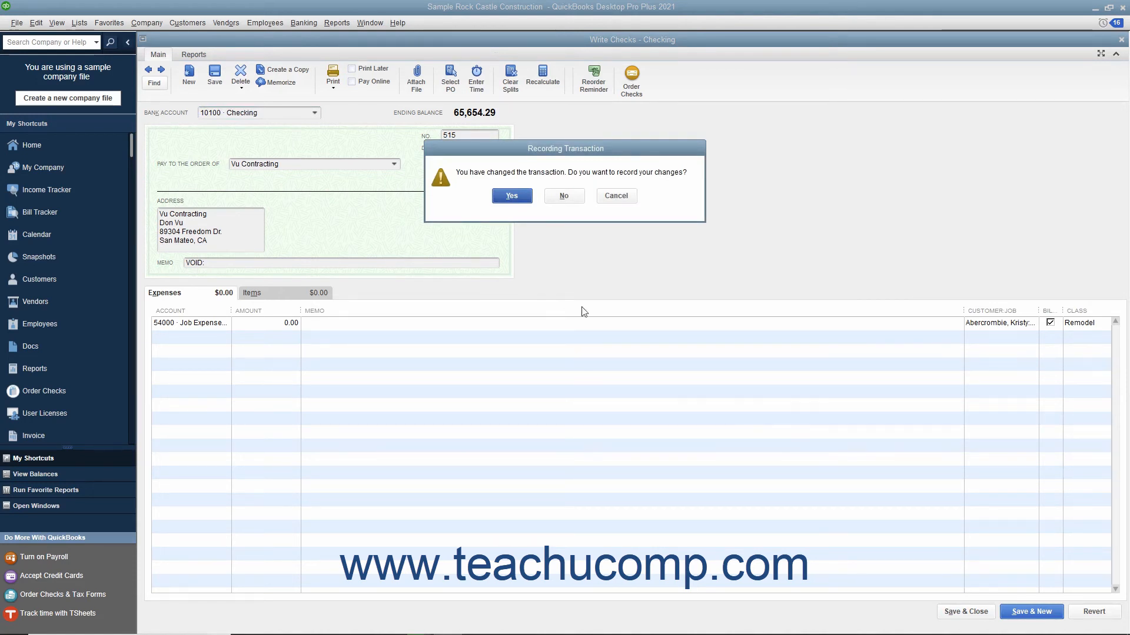
# Confirm recording the voided check so it appears in the Checking register at 0.00 with memo VOID:
pyautogui.click(511, 195)
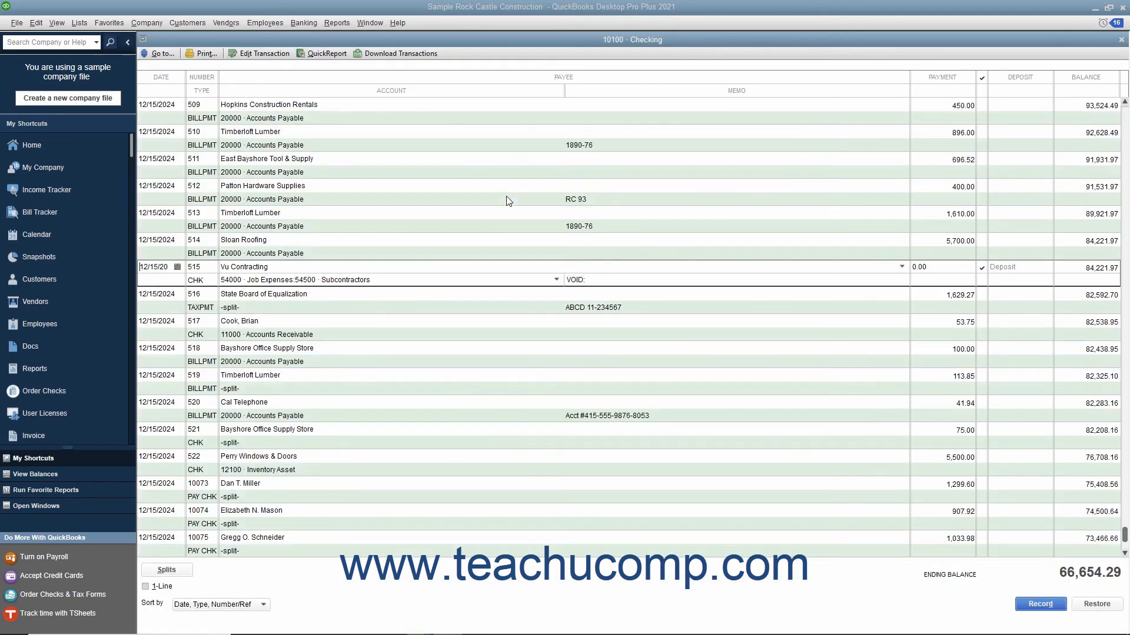